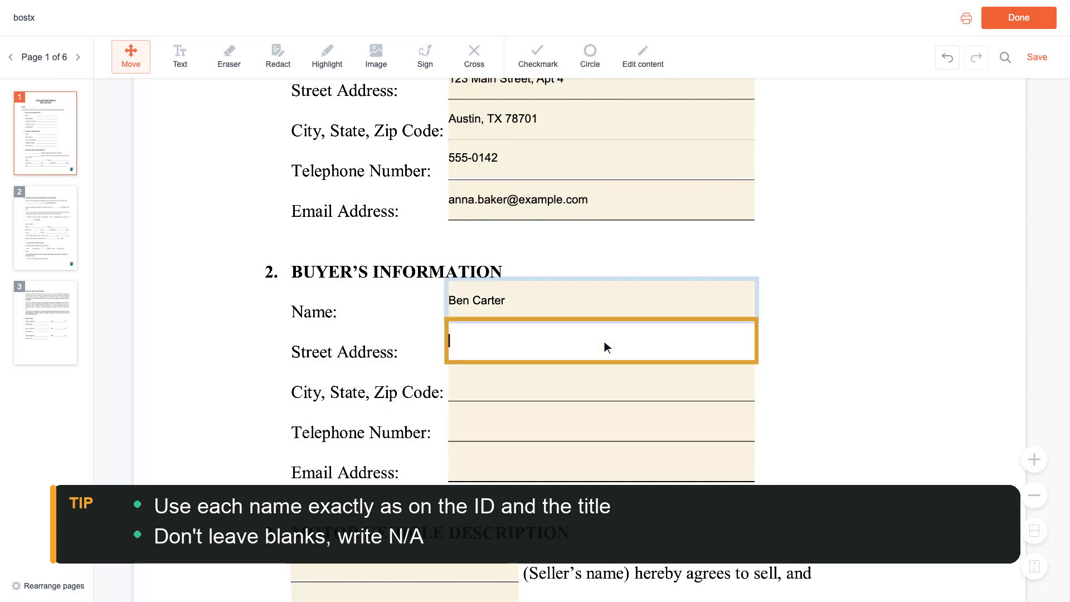
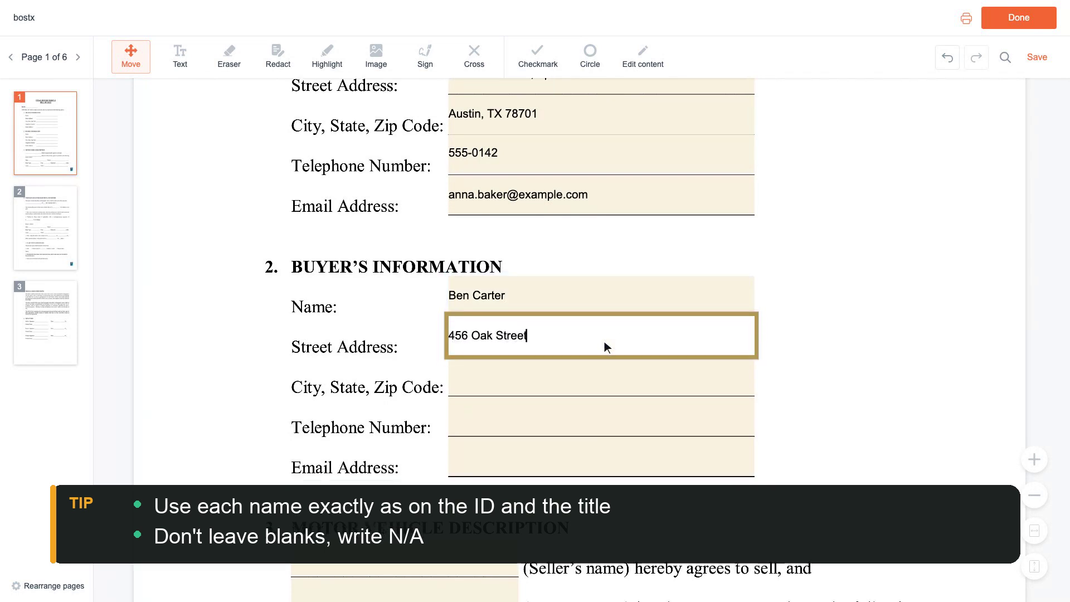
# Enter the buyer's street address and city, state and zip code
pyautogui.scroll(-1, 605, 341)
pyautogui.click(605, 342)
pyautogui.write('Austin, TX 78701')
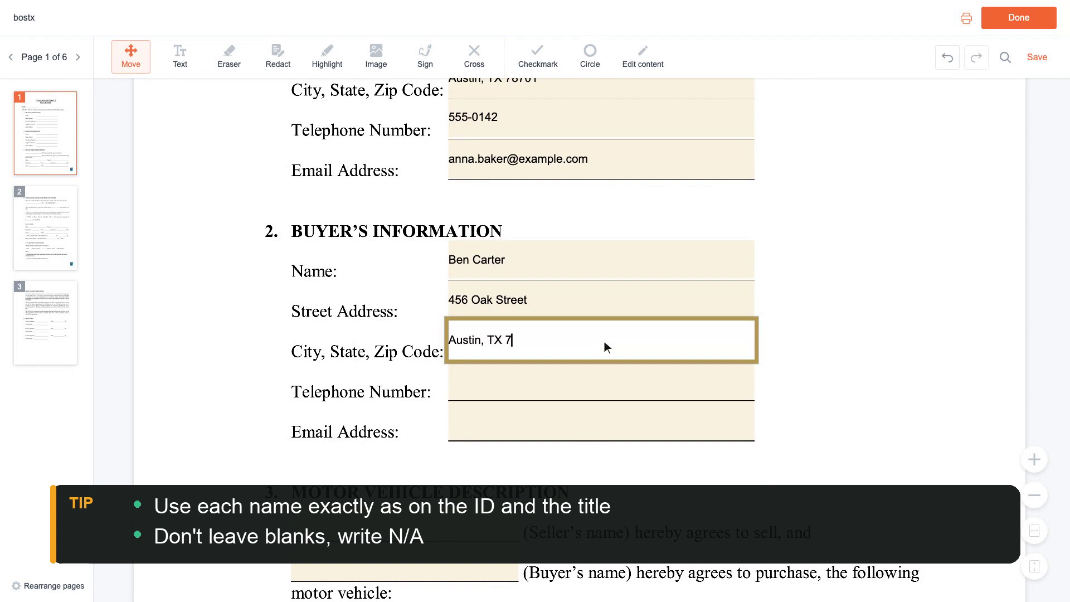
# Add the buyer's telephone number and e-mail address
pyautogui.scroll(-1, 604, 341)
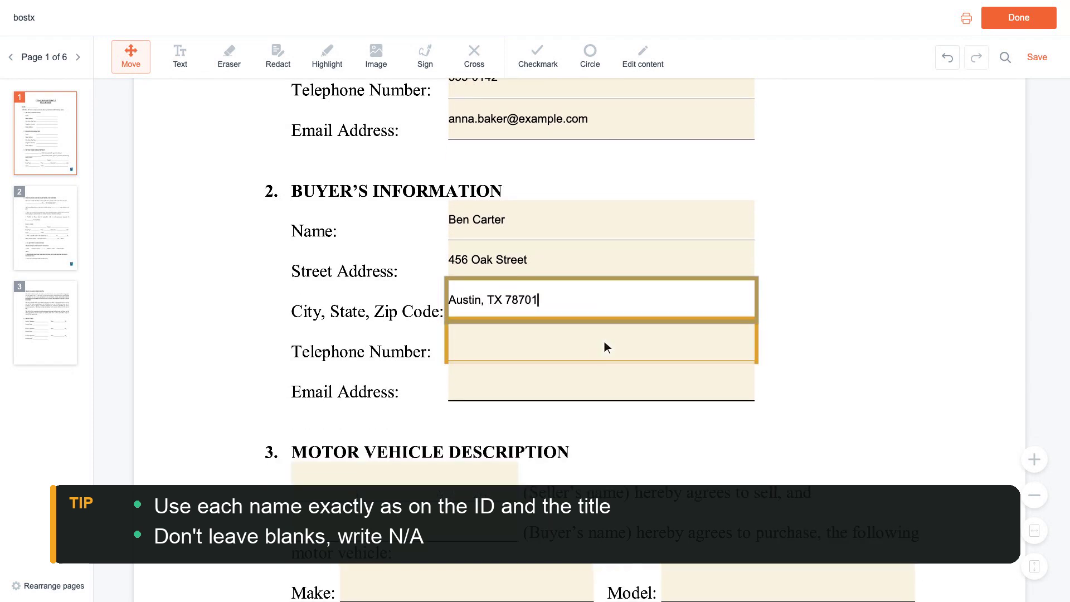
pyautogui.click(605, 341)
pyautogui.write('555-0188')
pyautogui.scroll(-1, 605, 341)
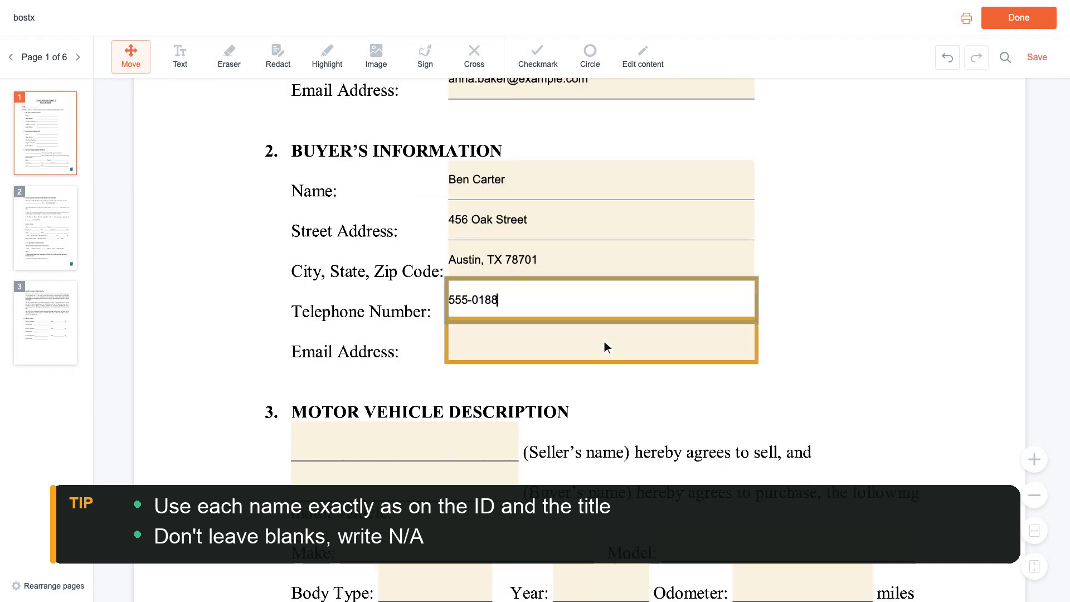
pyautogui.click(605, 342)
pyautogui.write('be')
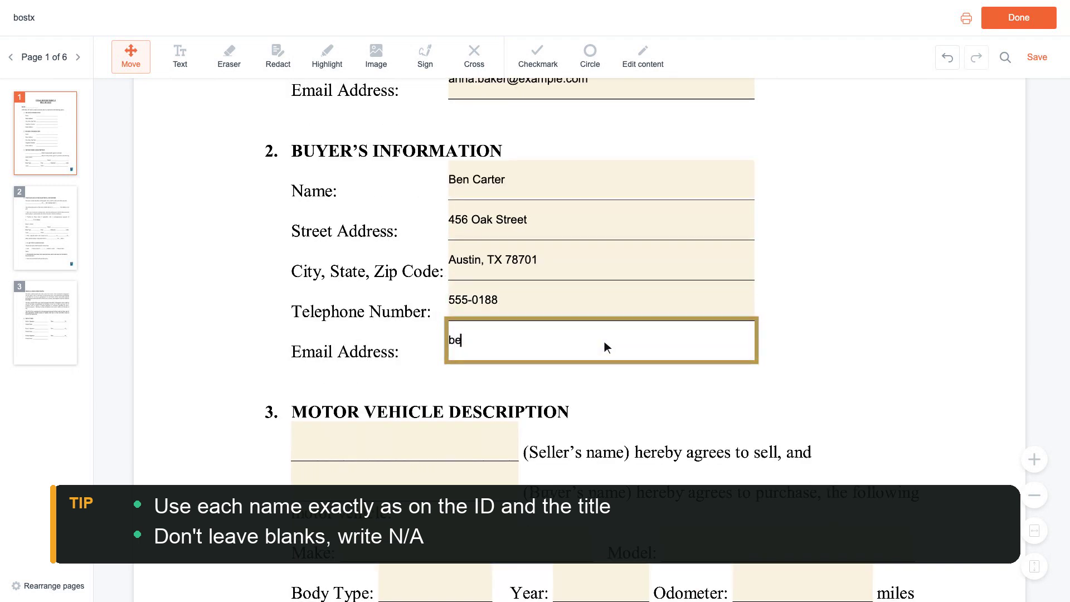
pyautogui.write('n.carter@example.com')
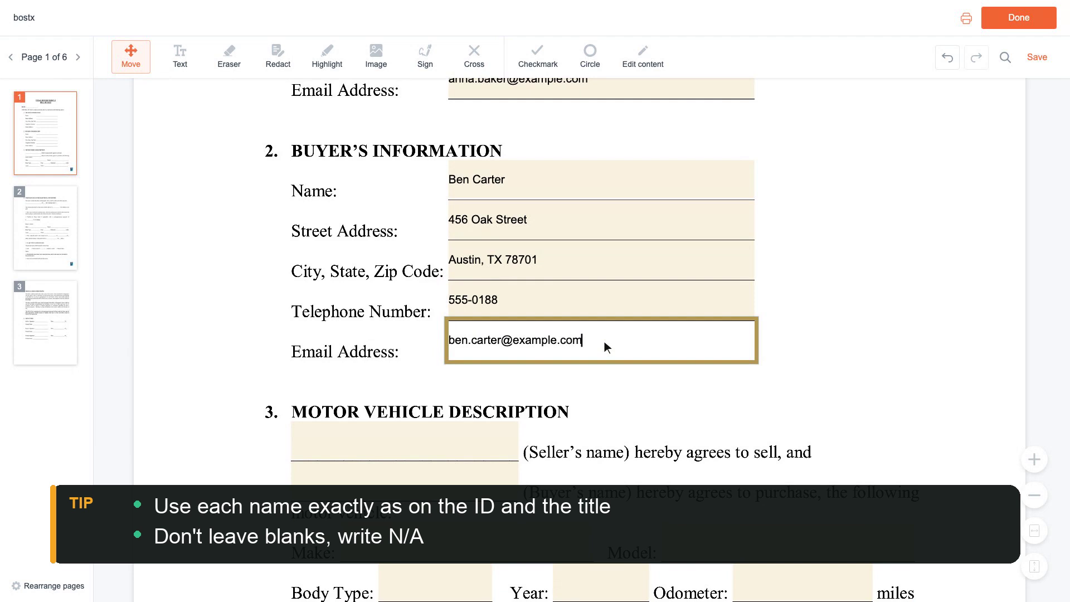
pyautogui.scroll(-3, 605, 342)
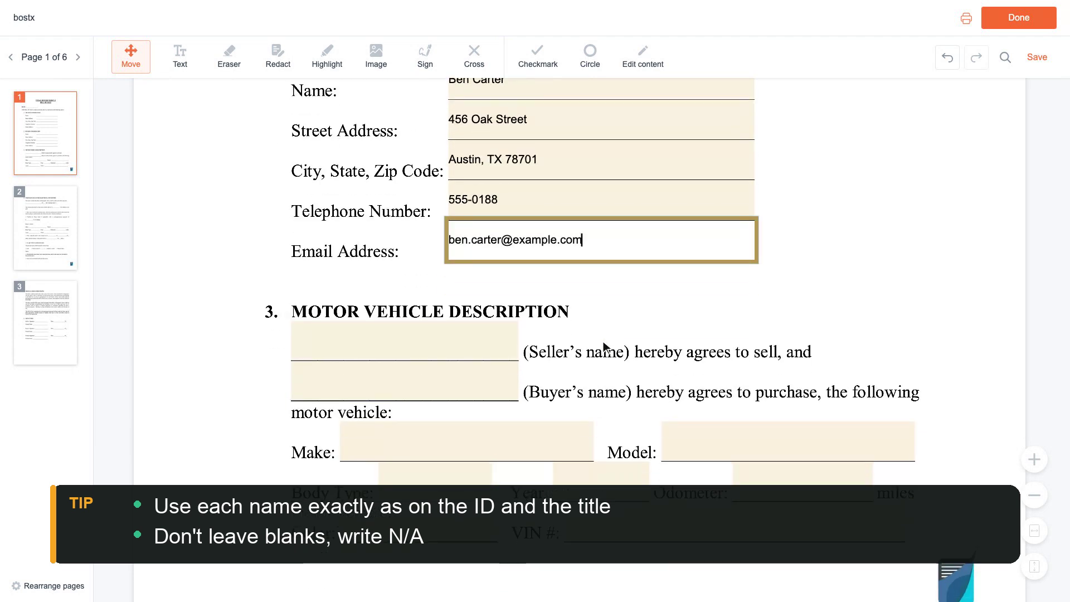
# Enter the seller's and buyer's full names in section 3
pyautogui.click(407, 342)
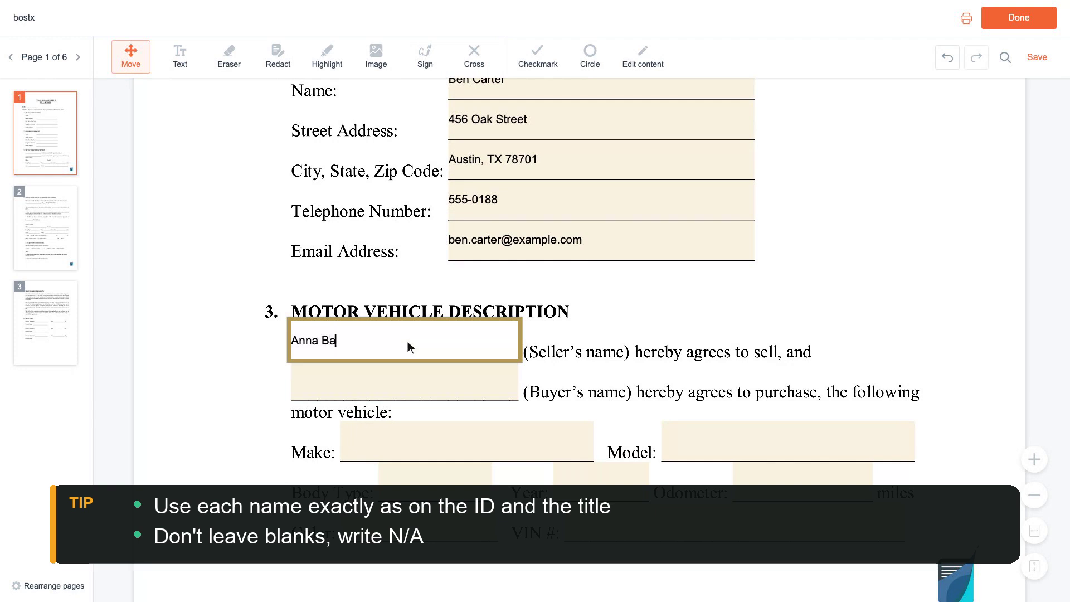
pyautogui.press('Tab')
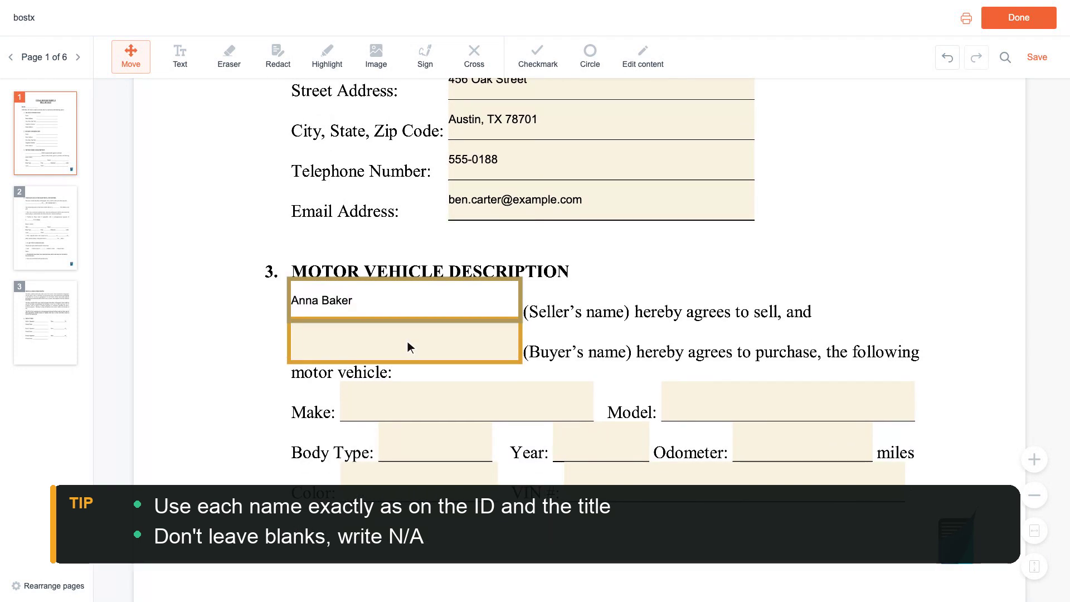
pyautogui.click(407, 347)
# Set the vehicle make to Honda, model Civic and body type Sedan
pyautogui.scroll(-2, 407, 342)
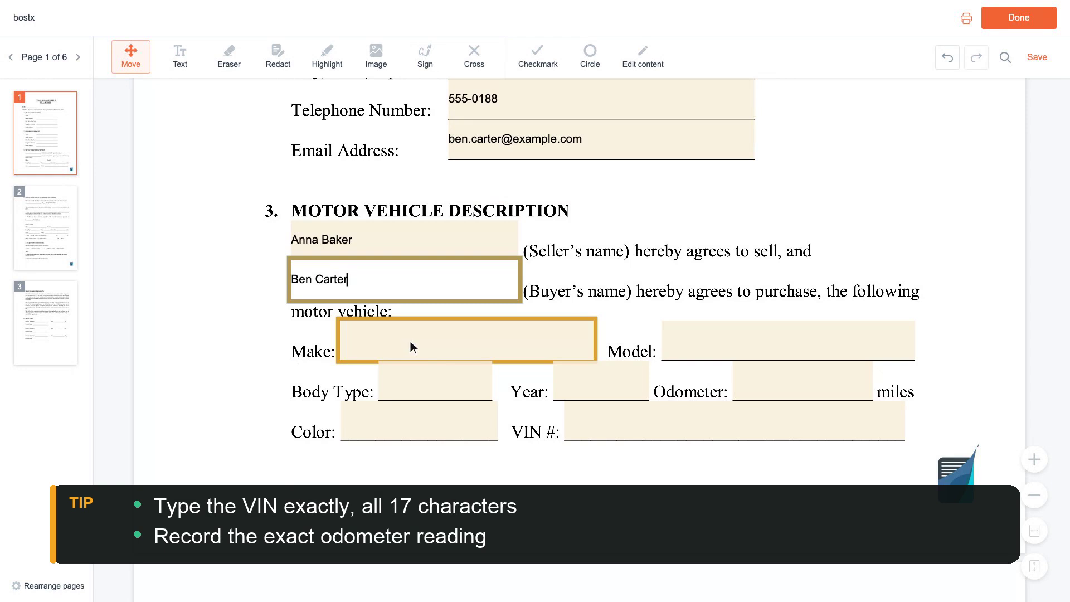
pyautogui.click(469, 341)
pyautogui.write('Honda')
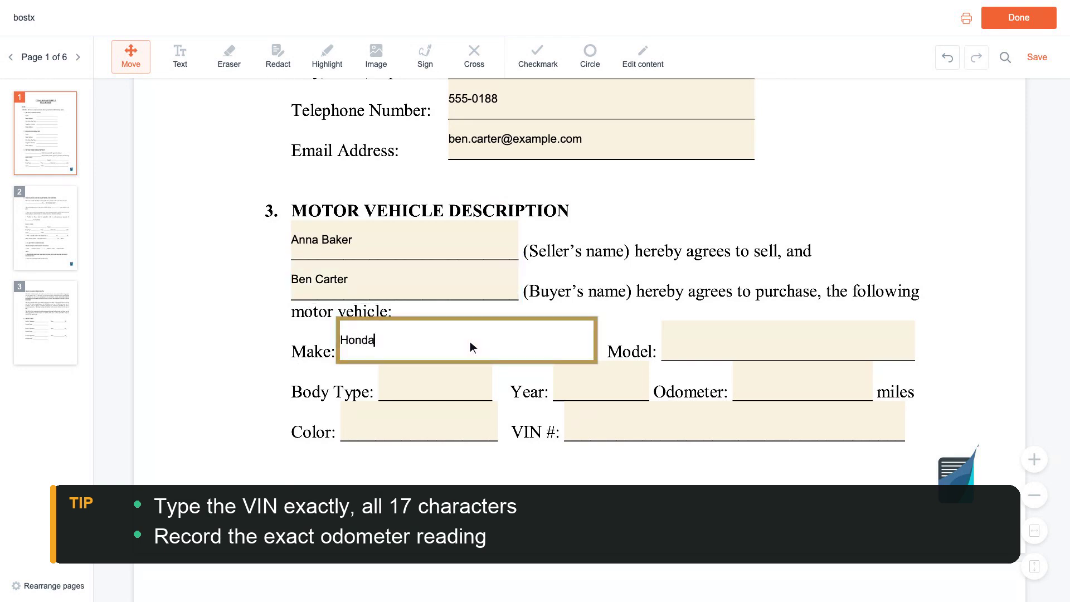
pyautogui.click(792, 342)
pyautogui.write('Civic')
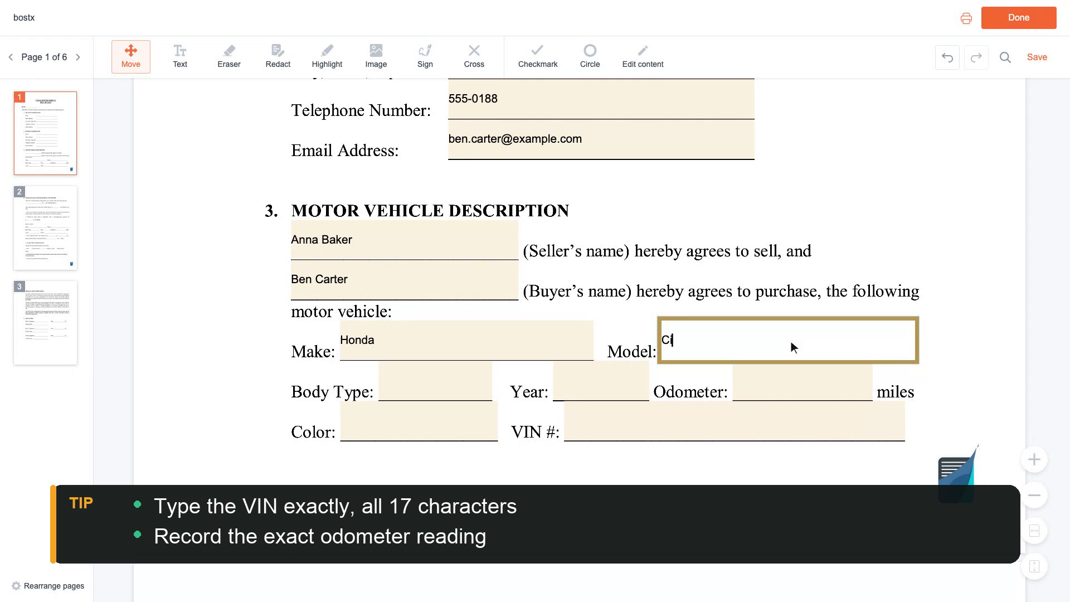
pyautogui.scroll(-1, 791, 342)
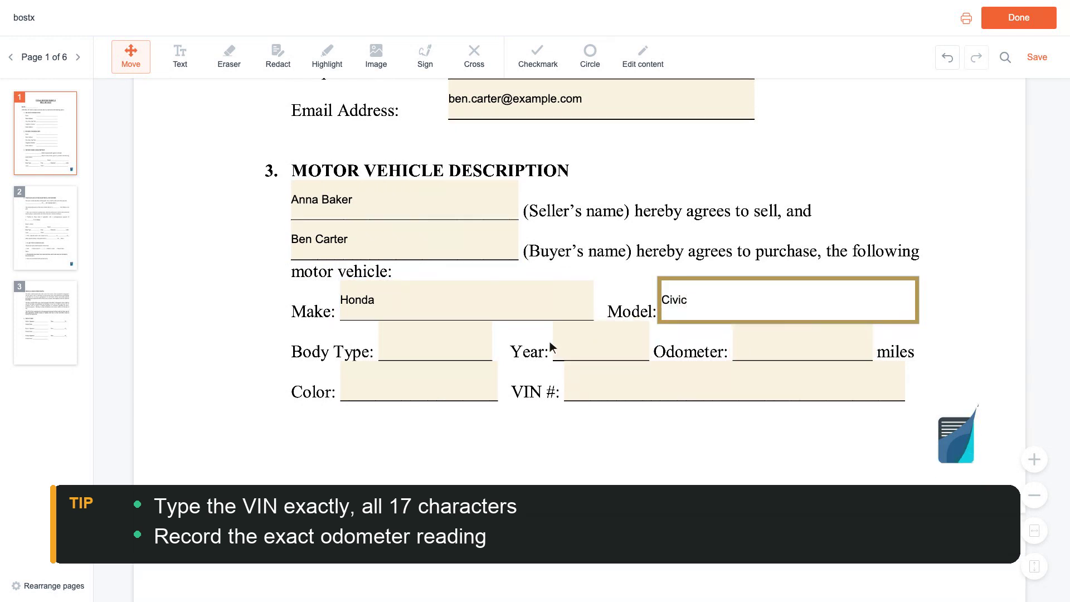
pyautogui.click(441, 348)
pyautogui.write('Sedan')
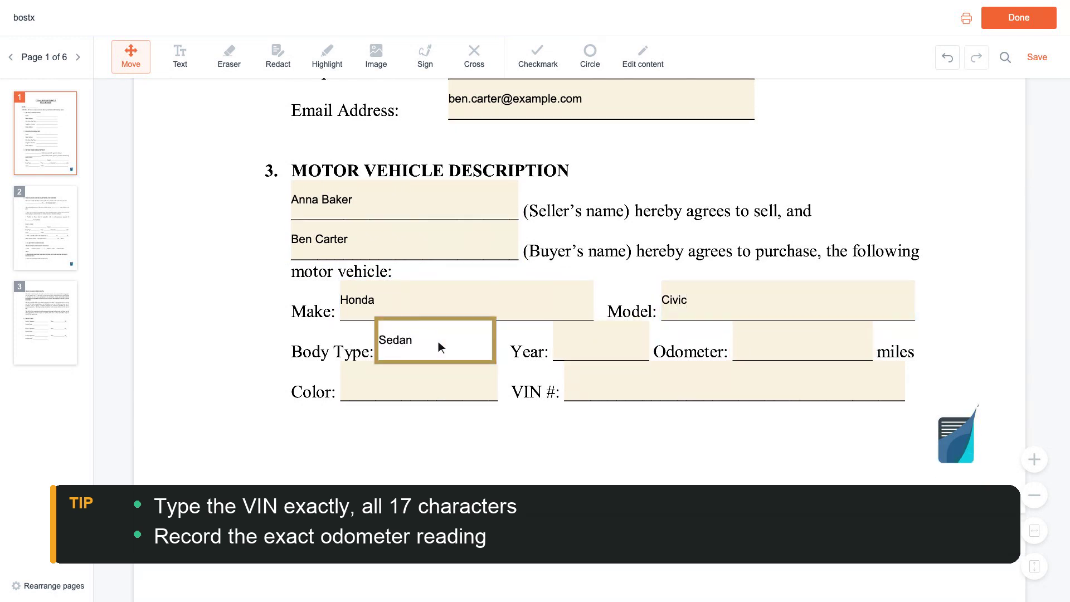
# Enter year 2018, odometer 45,000, colour Silver and the vehicle's VIN
pyautogui.click(604, 346)
pyautogui.write('2018')
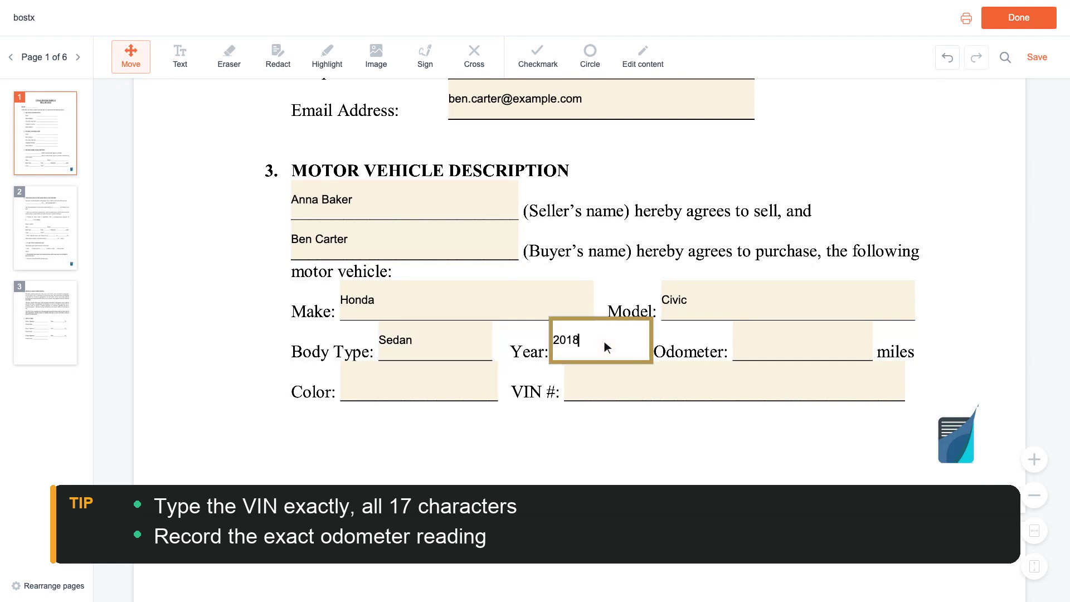
pyautogui.click(807, 348)
pyautogui.write('45,000')
pyautogui.scroll(-1, 805, 341)
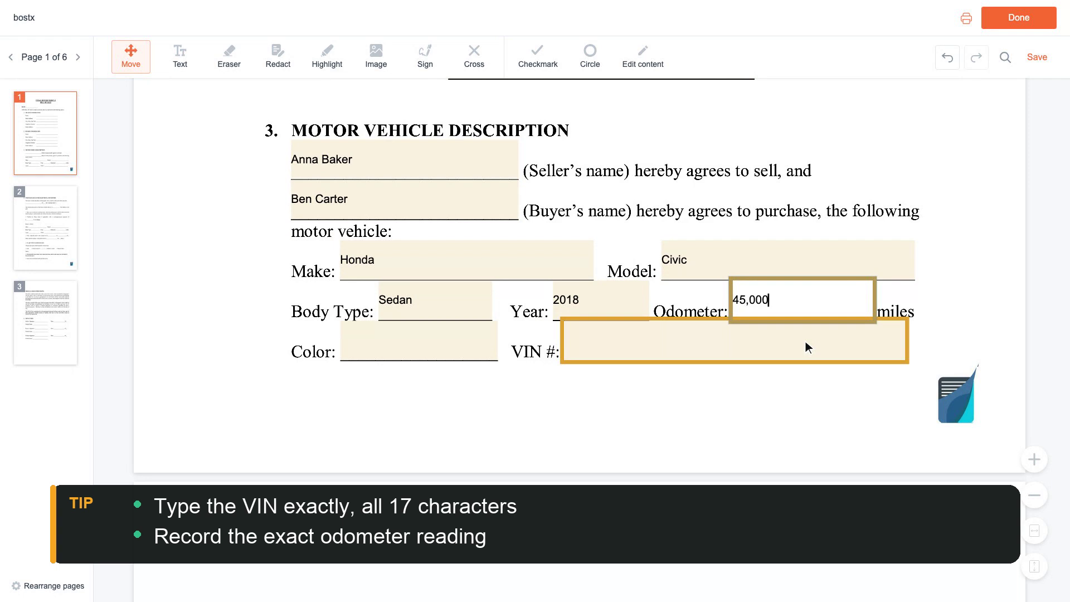
pyautogui.click(422, 342)
pyautogui.write('Silver')
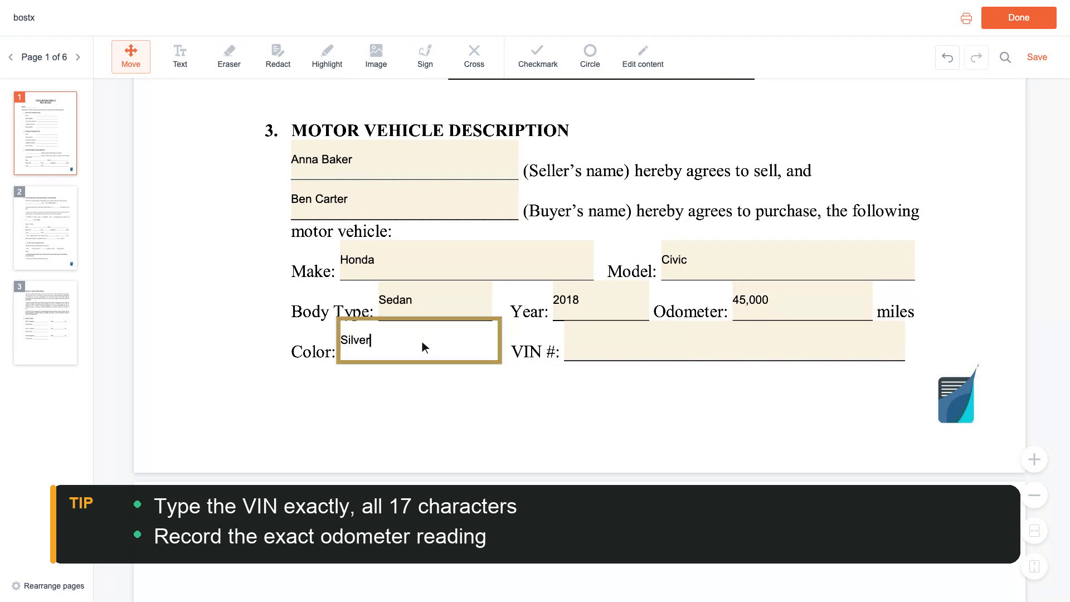
pyautogui.click(714, 343)
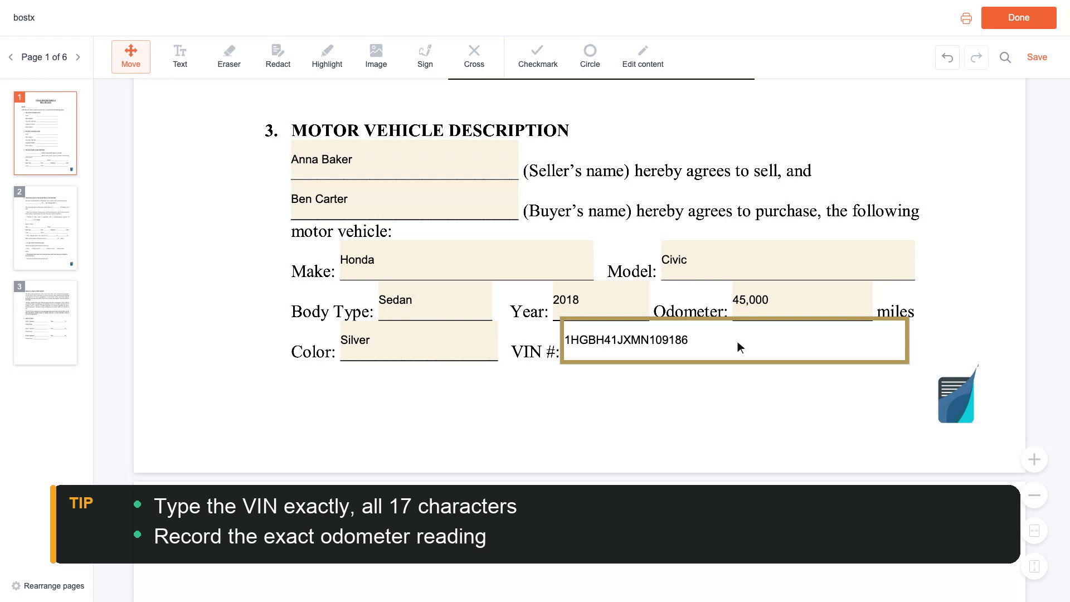
pyautogui.scroll(-6, 738, 341)
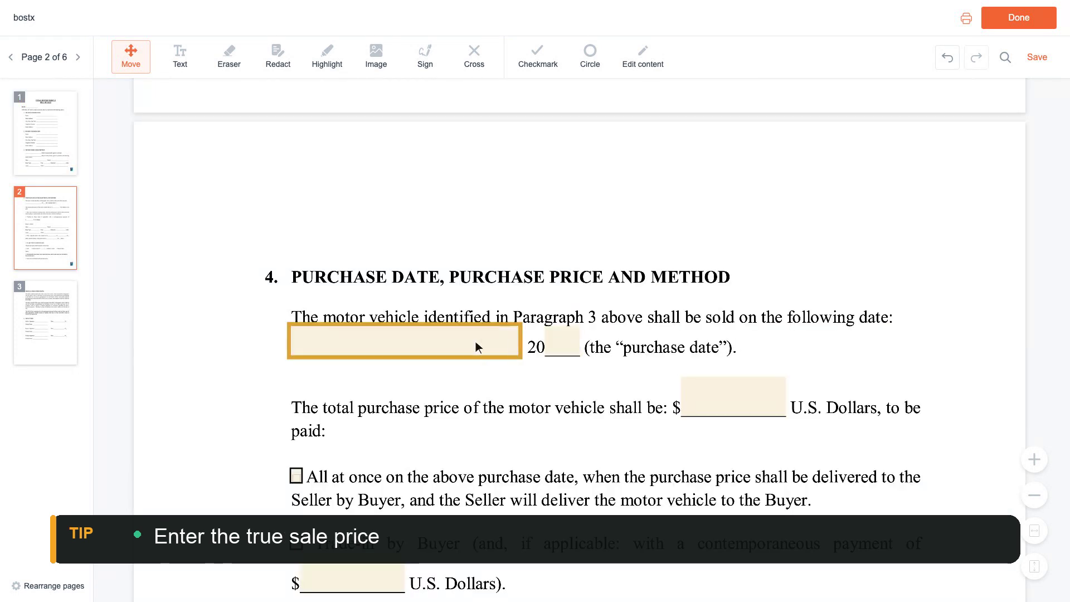
# Enter purchase date 03/15/2024 and total price 8,500
pyautogui.click(408, 344)
pyautogui.write('03/15/2024')
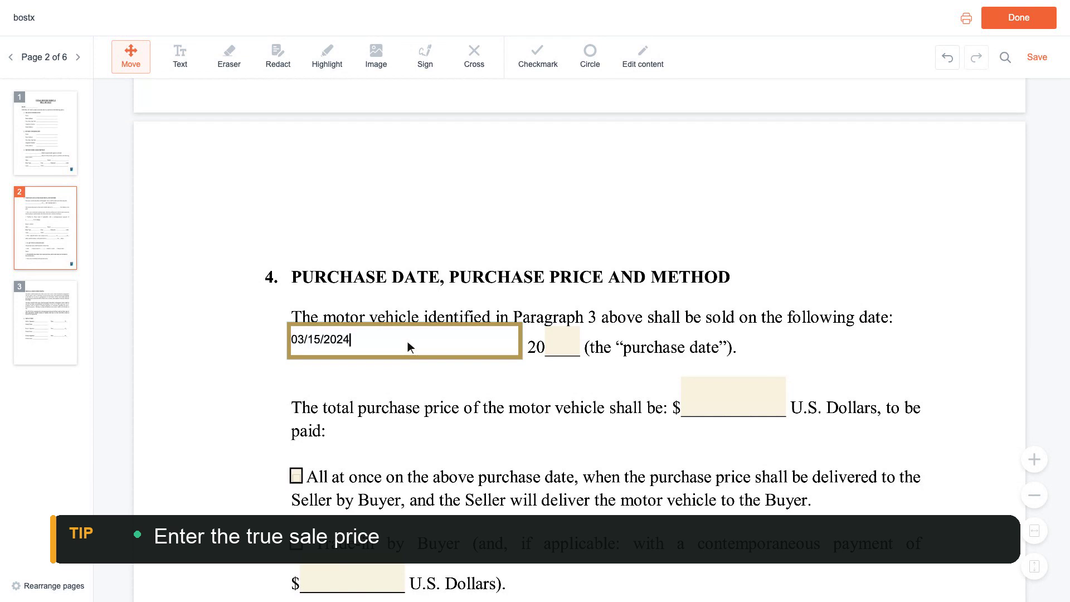
pyautogui.scroll(-1, 407, 341)
pyautogui.click(737, 342)
pyautogui.write('8,500')
# Mark payment as all at once by check with all applicable taxes included
pyautogui.scroll(-1, 737, 344)
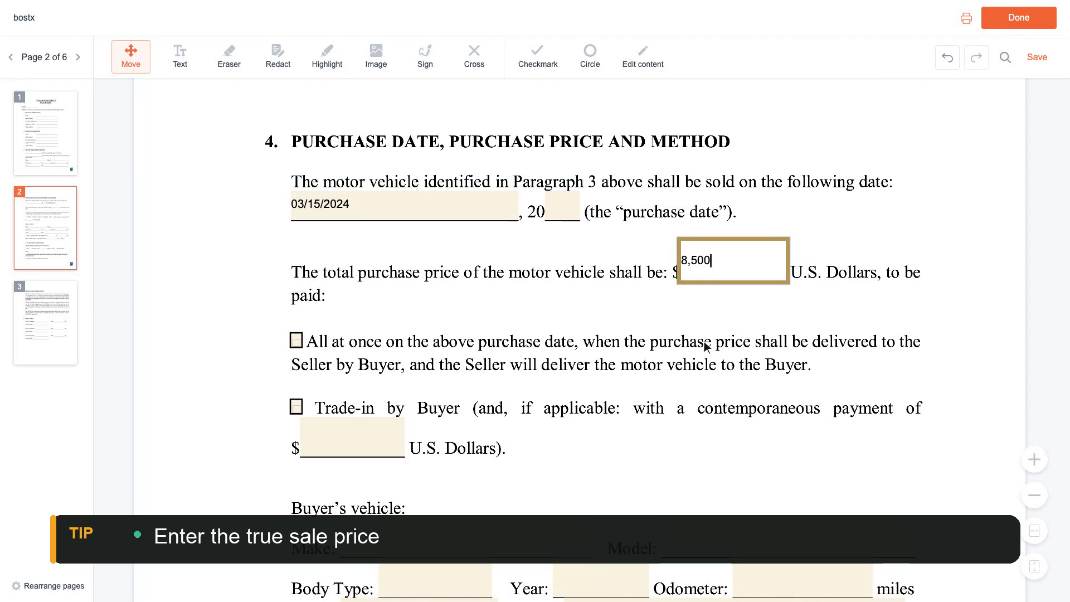
pyautogui.click(297, 343)
pyautogui.scroll(-4, 300, 345)
pyautogui.scroll(-5, 300, 344)
pyautogui.click(380, 340)
pyautogui.scroll(-1, 385, 346)
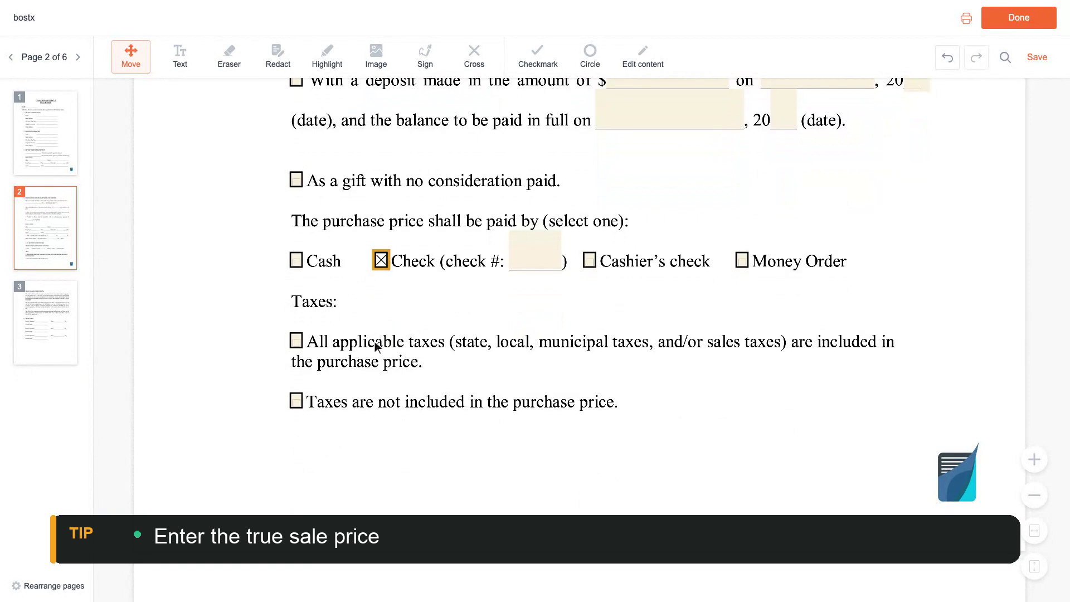
pyautogui.click(298, 344)
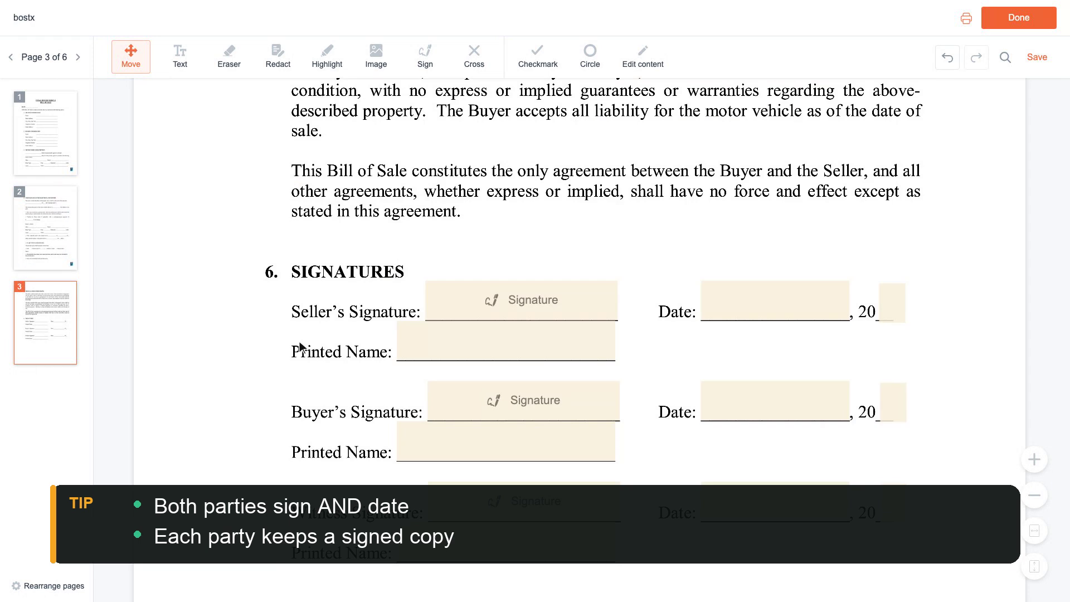
# Type the seller's and buyer's printed names on page 3
pyautogui.click(510, 341)
pyautogui.scroll(-2, 510, 342)
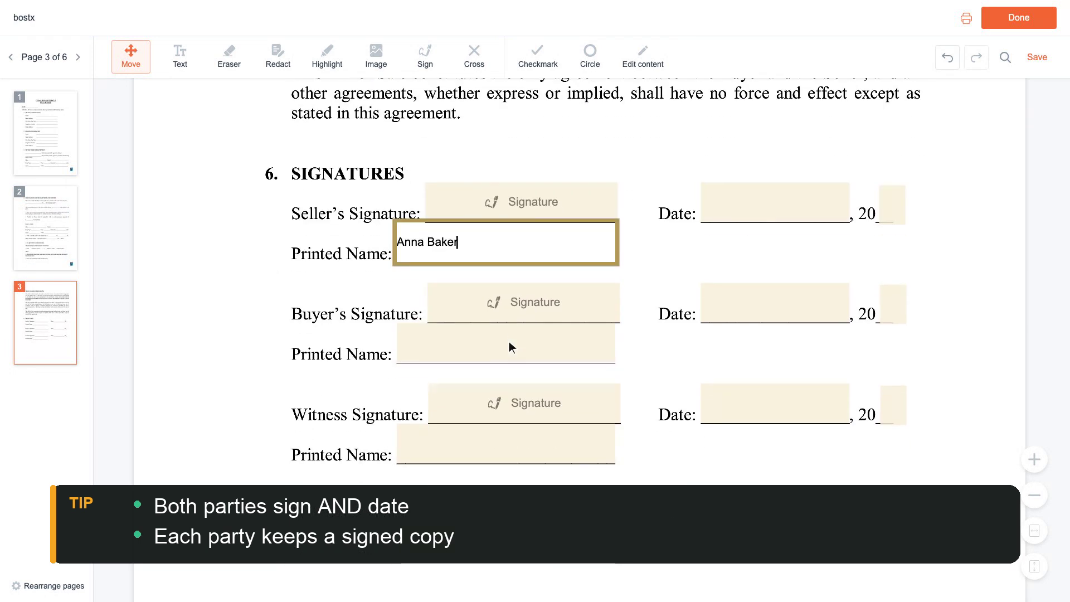
pyautogui.click(510, 342)
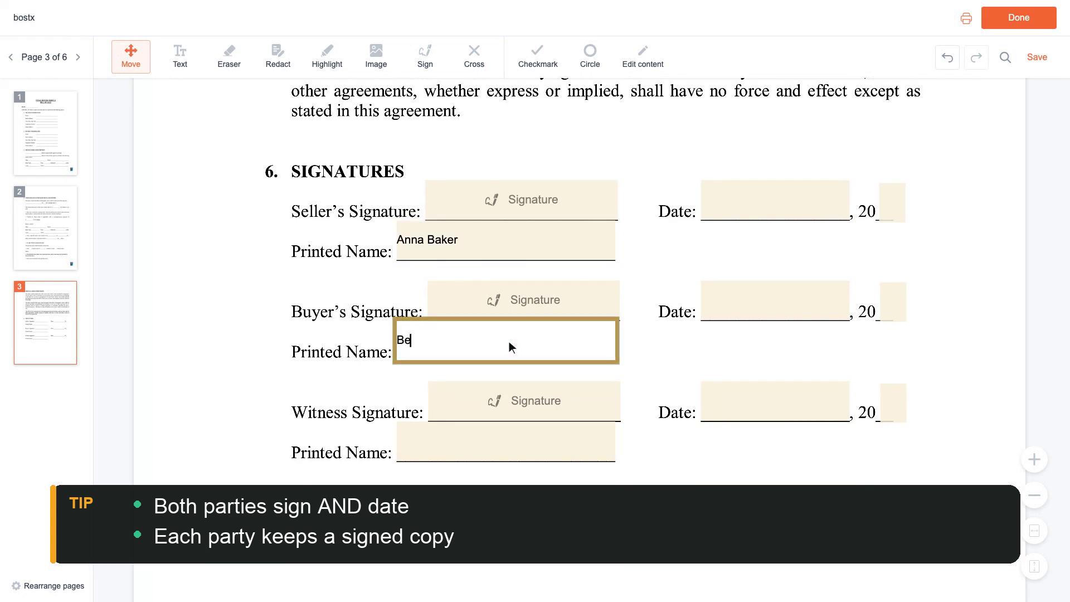
# Date the seller's and buyer's signature lines 03/15/2024
pyautogui.scroll(3, 509, 343)
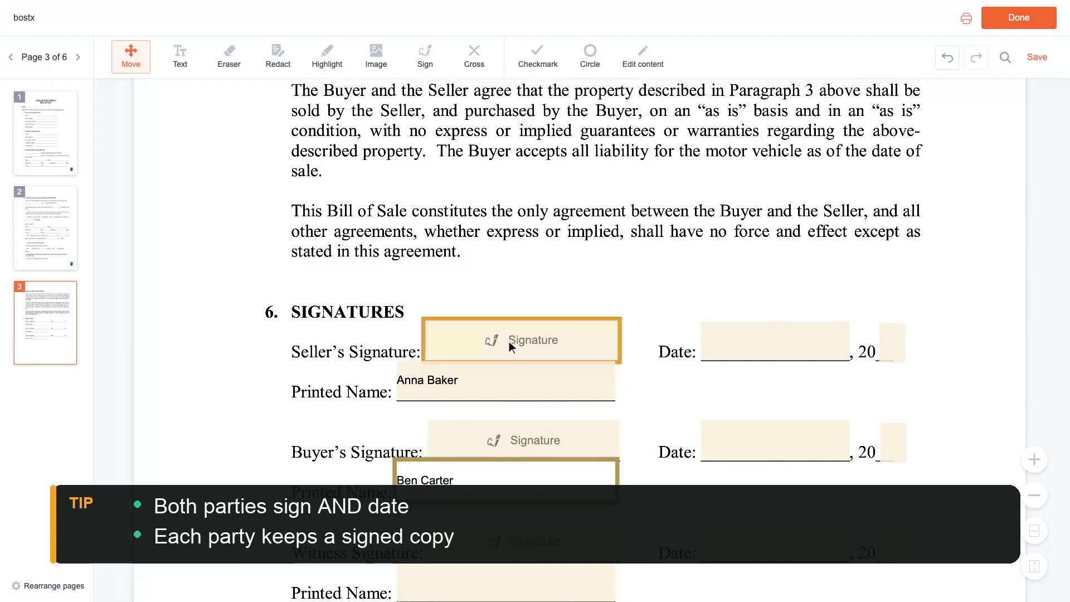
pyautogui.click(778, 347)
pyautogui.write('03/15/2024')
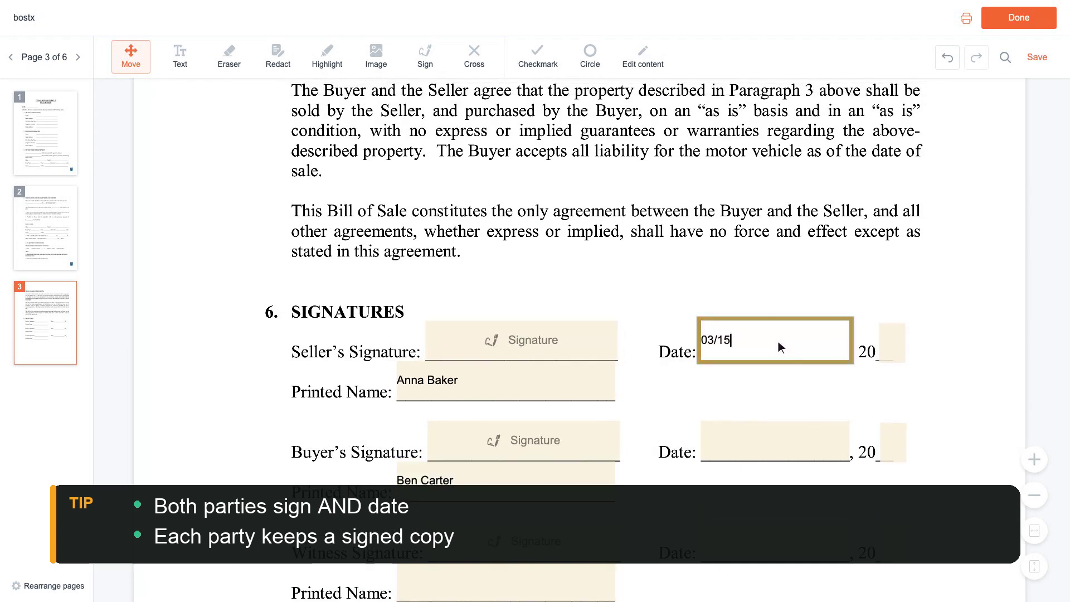
pyautogui.scroll(-2, 778, 345)
pyautogui.click(779, 344)
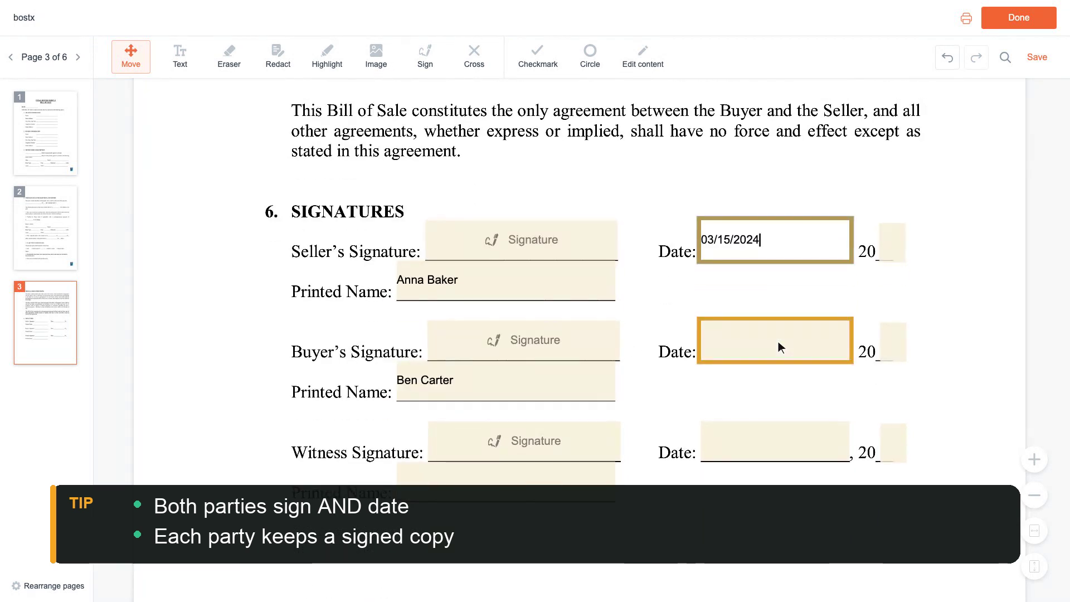
pyautogui.write('03/15/2024')
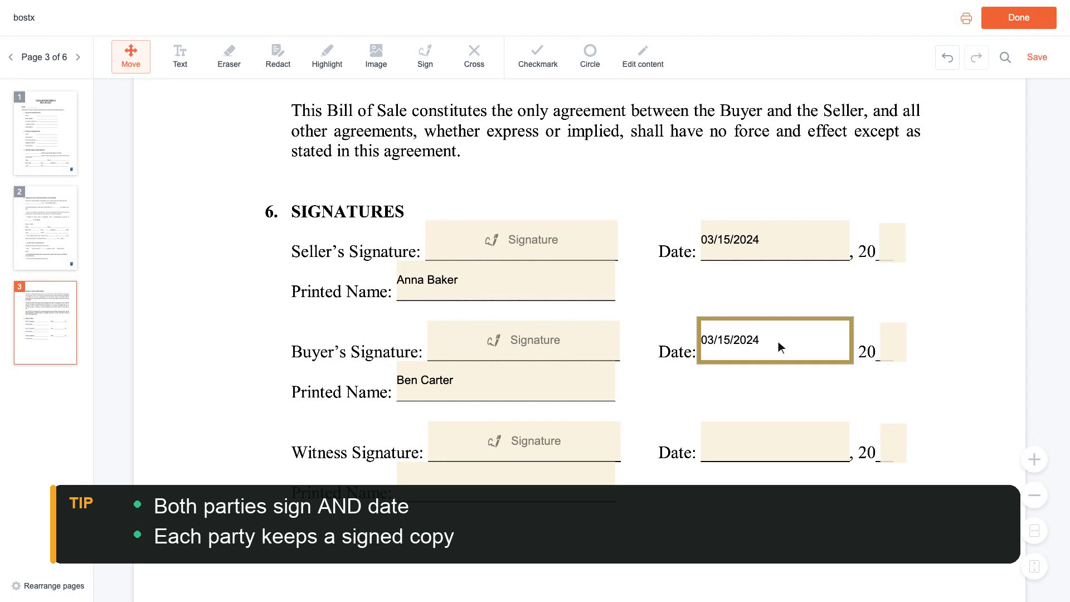
pyautogui.scroll(1, 778, 342)
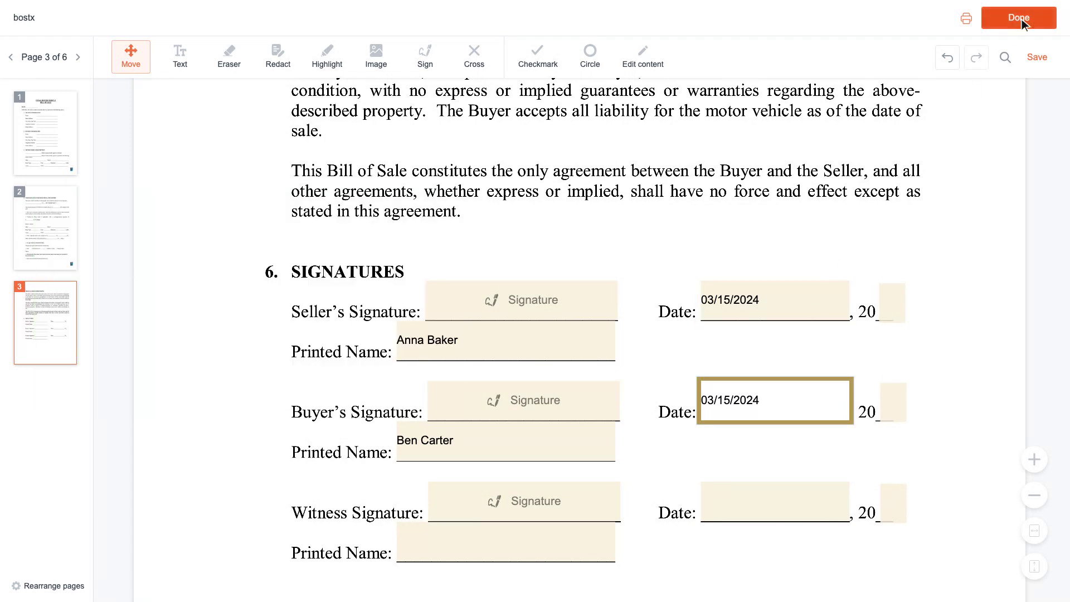
# Finish editing with Done to get the download, print or continue-editing prompt
pyautogui.click(1022, 20)
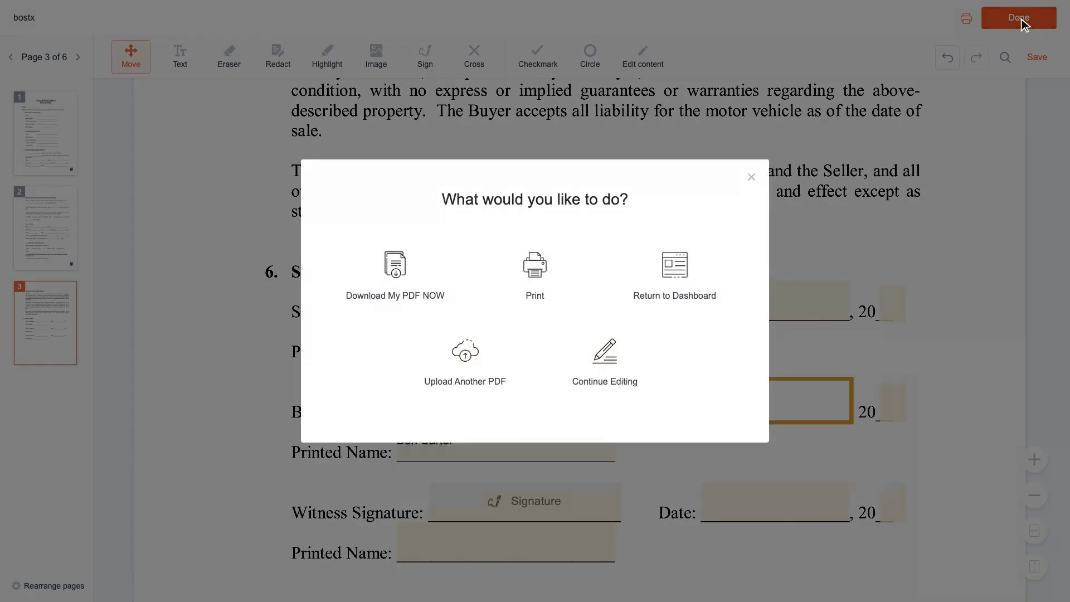